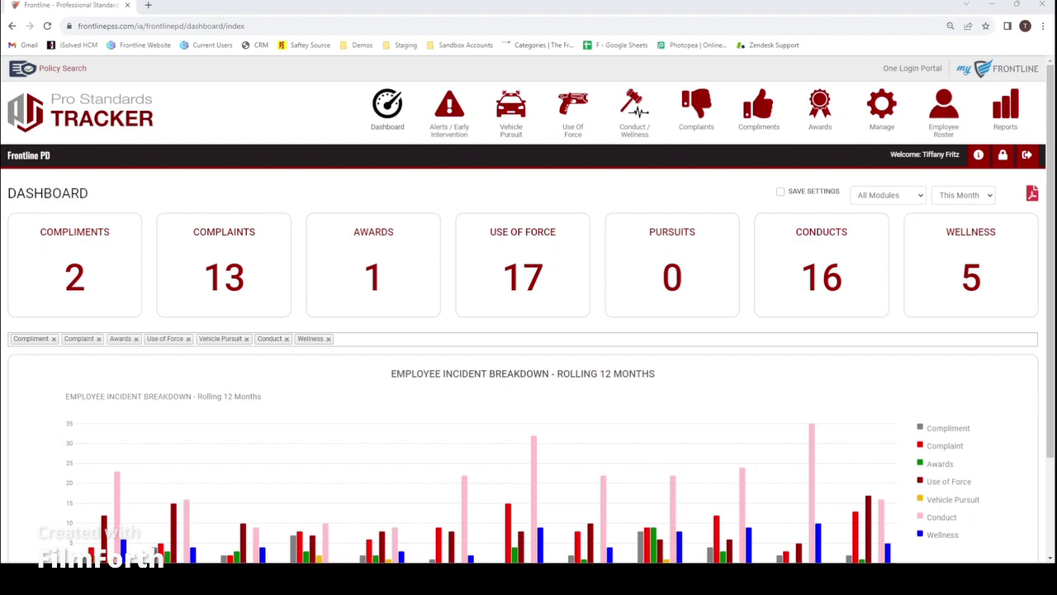
# Step: Open the sergeant supervisor's record for editing from the Manage Users list
pyautogui.click(882, 106)
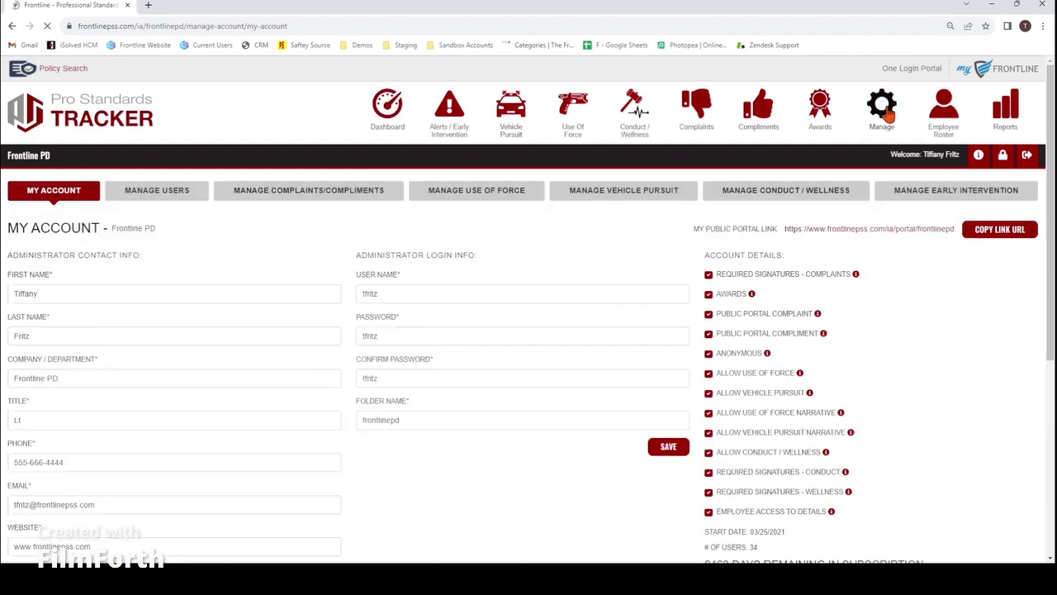
pyautogui.click(161, 195)
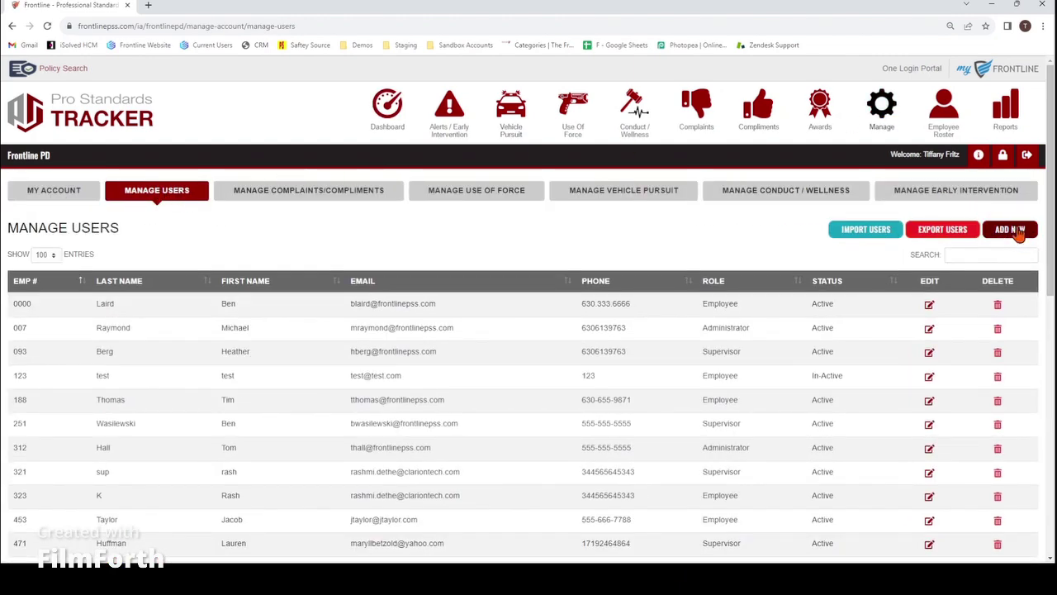
pyautogui.click(929, 353)
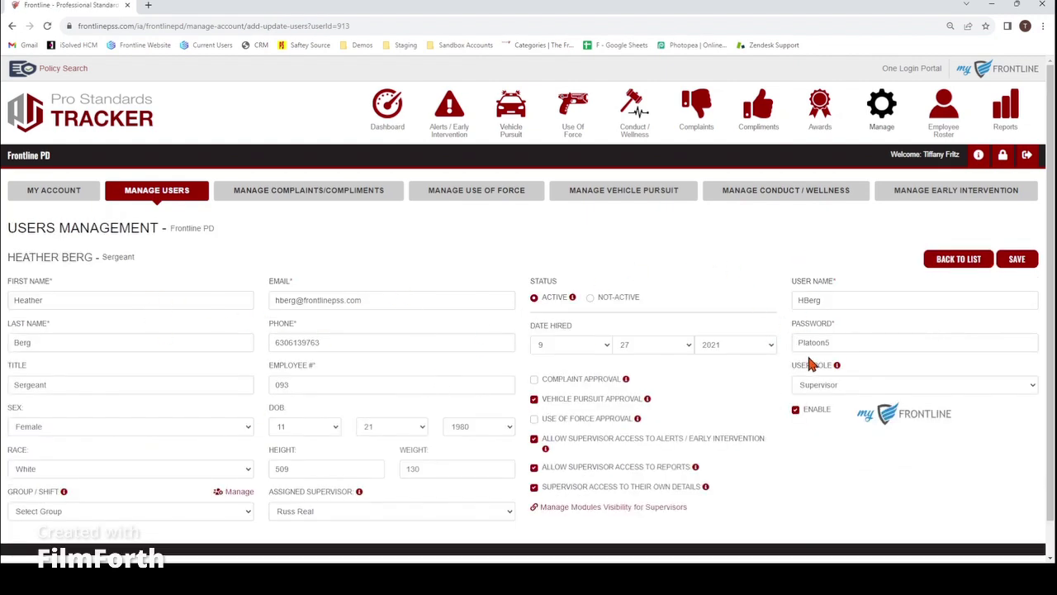
pyautogui.moveTo(57, 283); pyautogui.dragTo(71, 300)
# Step: Set the sergeant's Group / Shift to Mids, checking the group list without changes
pyautogui.click(62, 519)
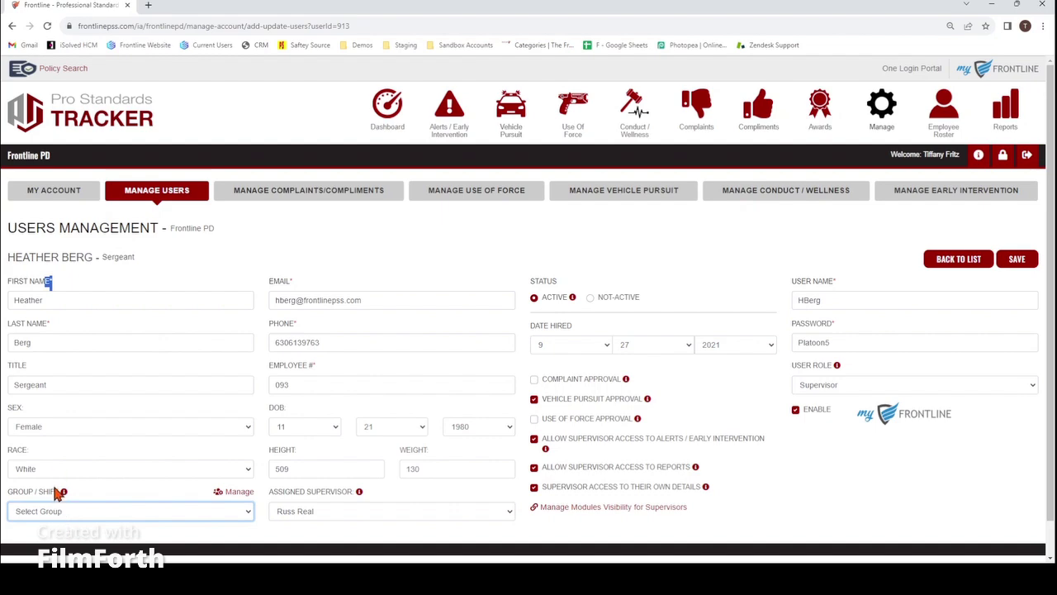
pyautogui.click(60, 493)
pyautogui.click(238, 492)
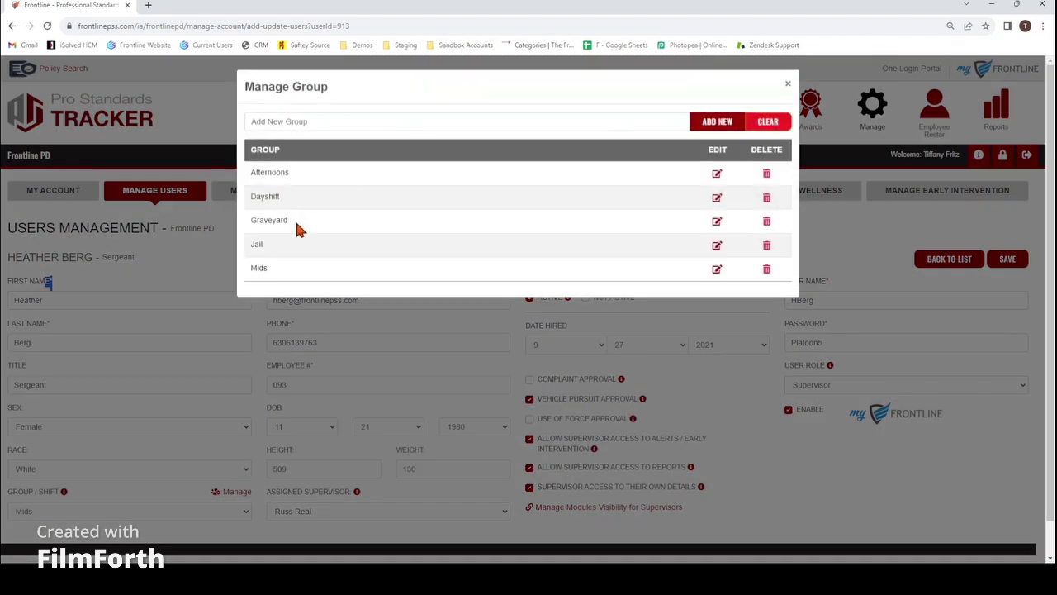
pyautogui.click(787, 85)
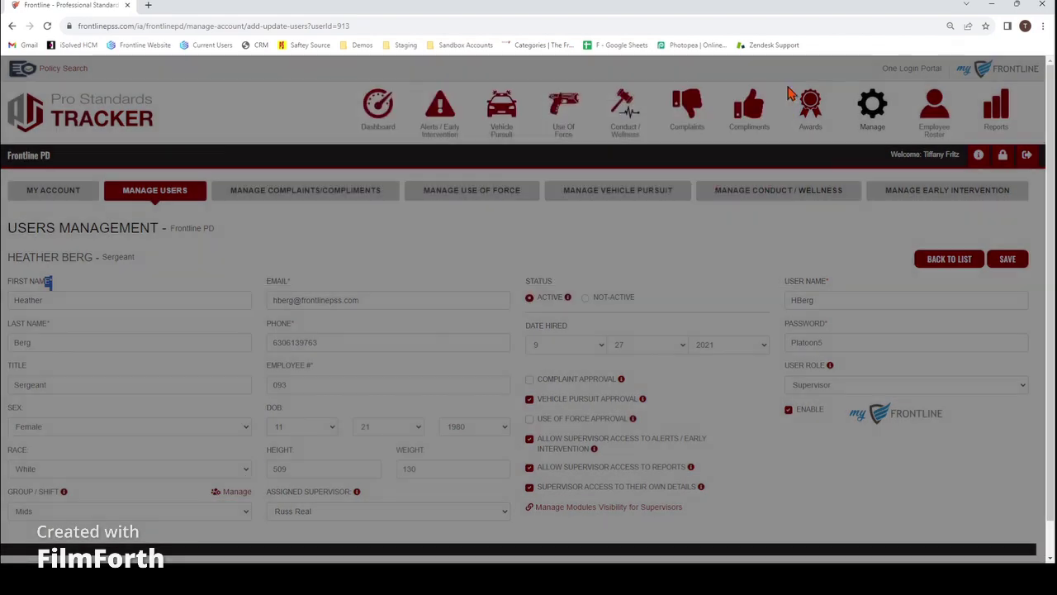
pyautogui.moveTo(286, 493); pyautogui.dragTo(345, 495)
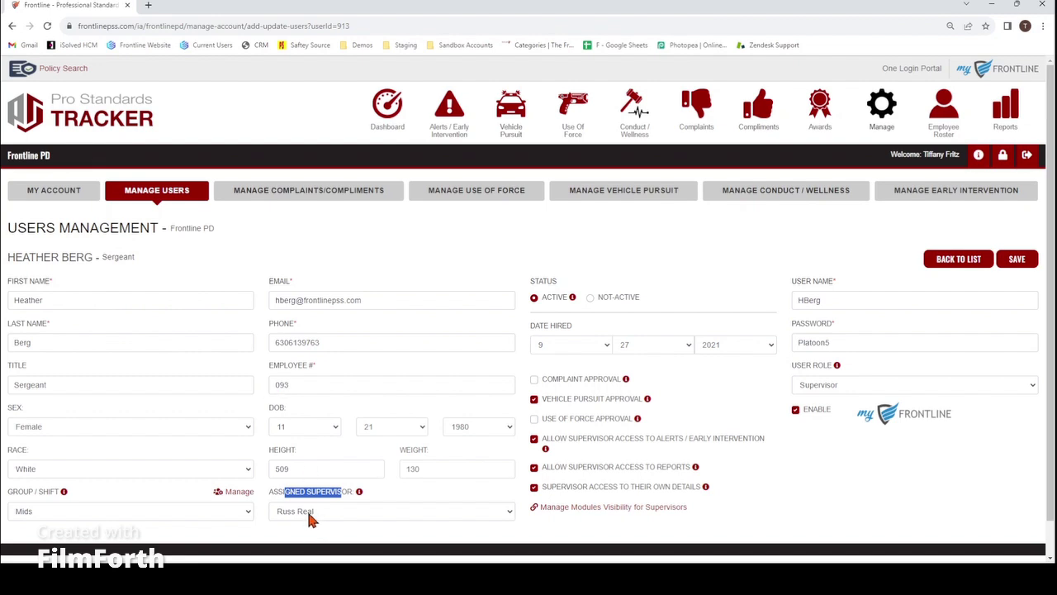
pyautogui.click(109, 300)
pyautogui.moveTo(108, 300); pyautogui.dragTo(10, 301)
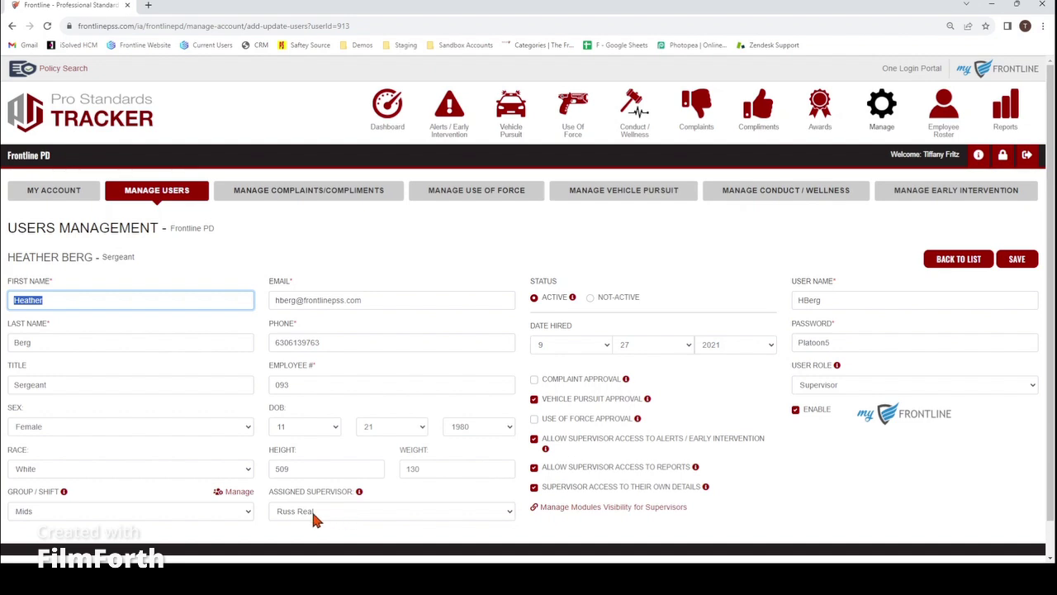
pyautogui.press('Right')
pyautogui.moveTo(296, 494); pyautogui.dragTo(342, 495)
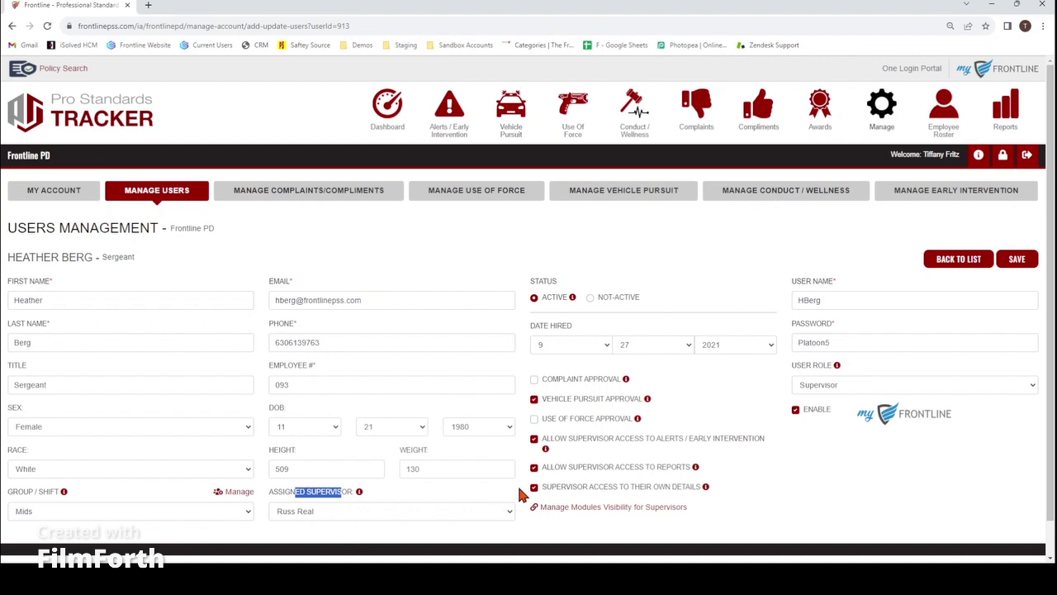
# Step: Mark the sergeant's status as Not-Active and bring up the User Role choices
pyautogui.click(625, 304)
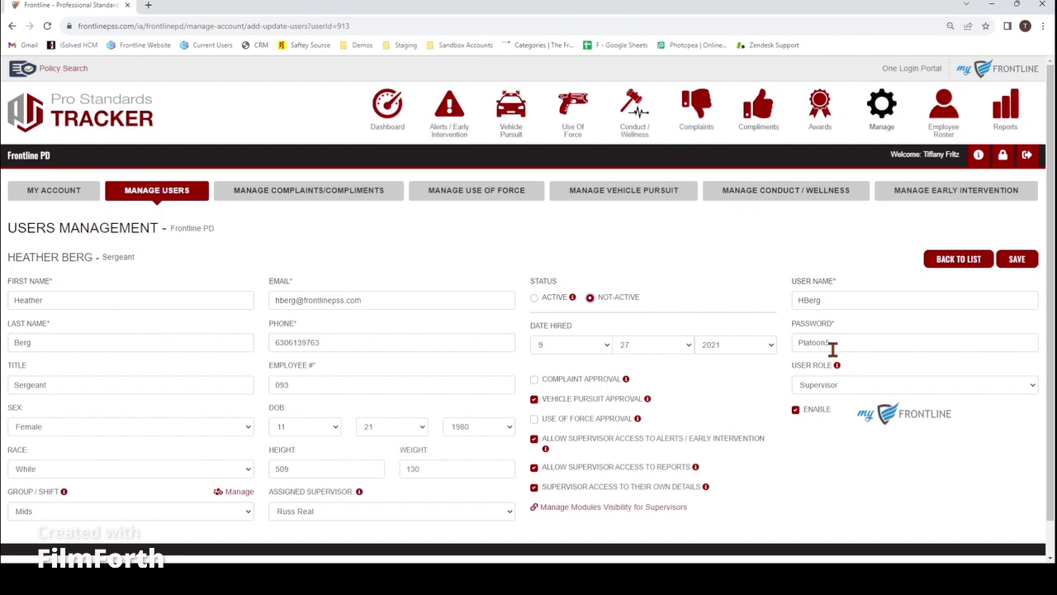
pyautogui.click(821, 388)
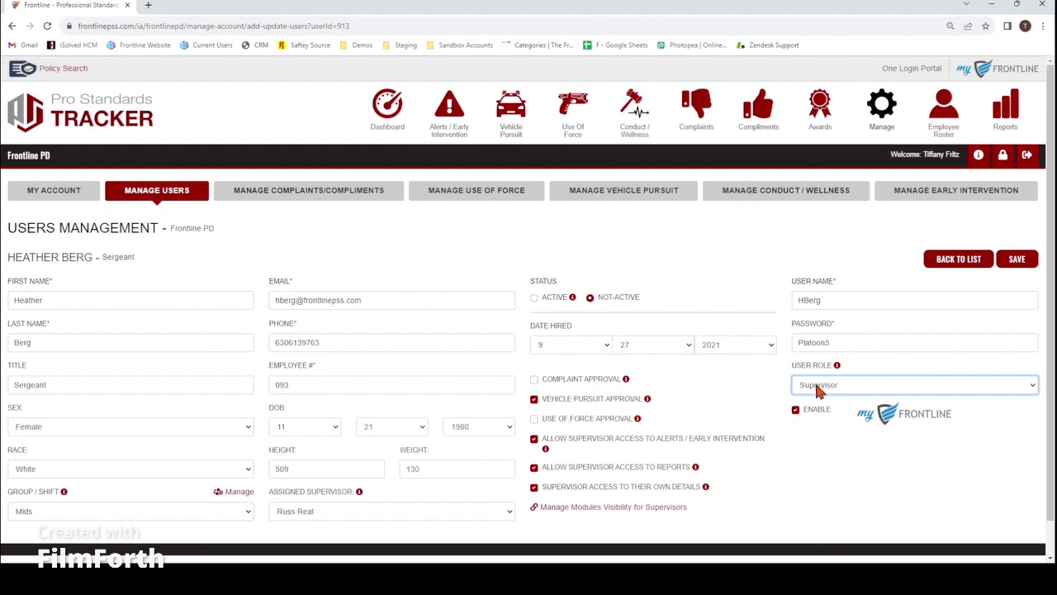
pyautogui.click(692, 391)
pyautogui.moveTo(543, 380); pyautogui.dragTo(642, 388)
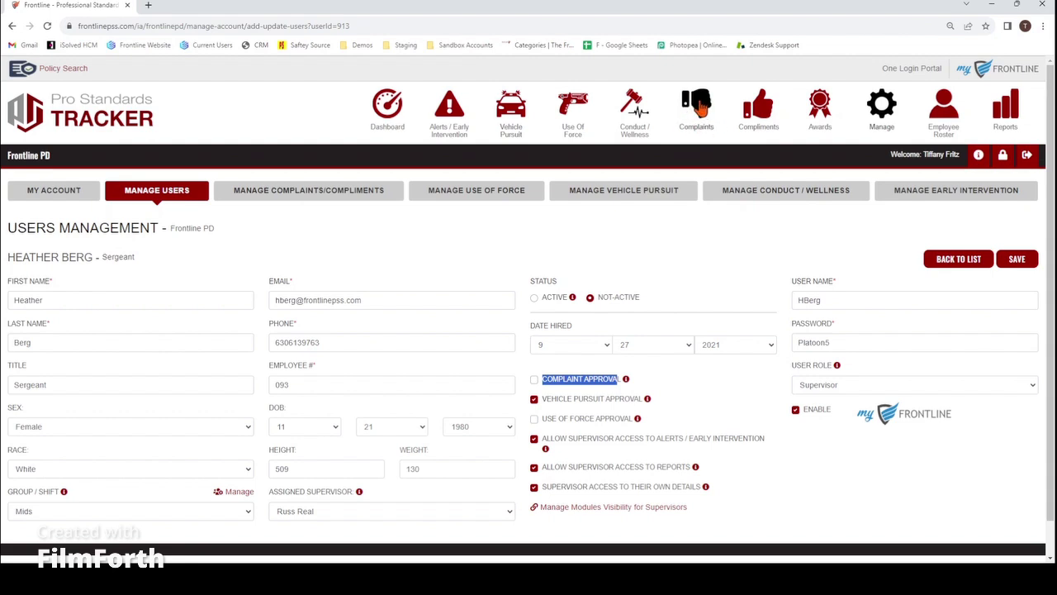
pyautogui.click(535, 380)
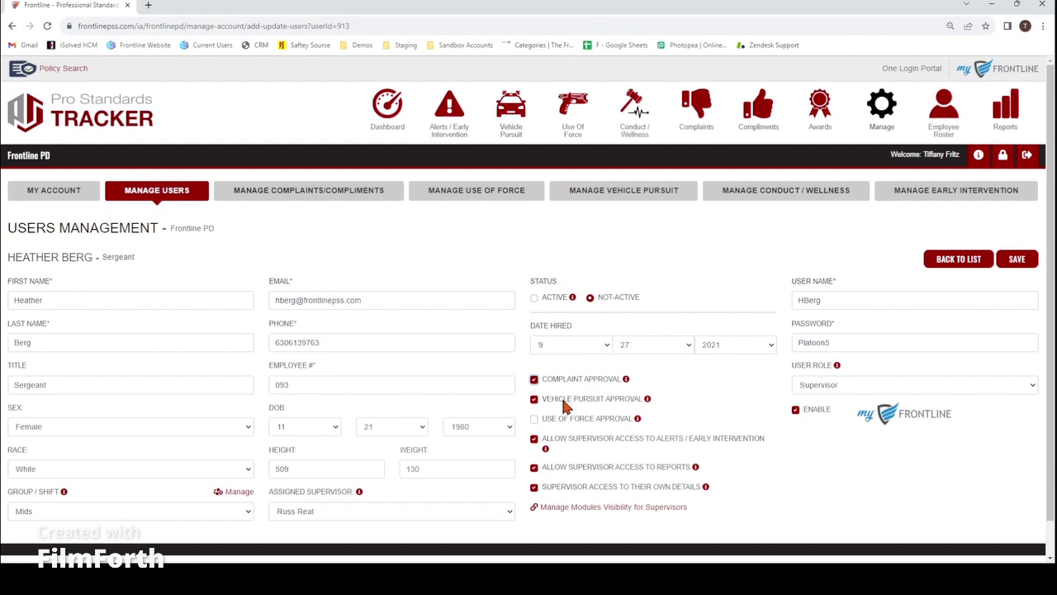
pyautogui.moveTo(564, 398); pyautogui.dragTo(634, 405)
pyautogui.moveTo(558, 418); pyautogui.dragTo(625, 429)
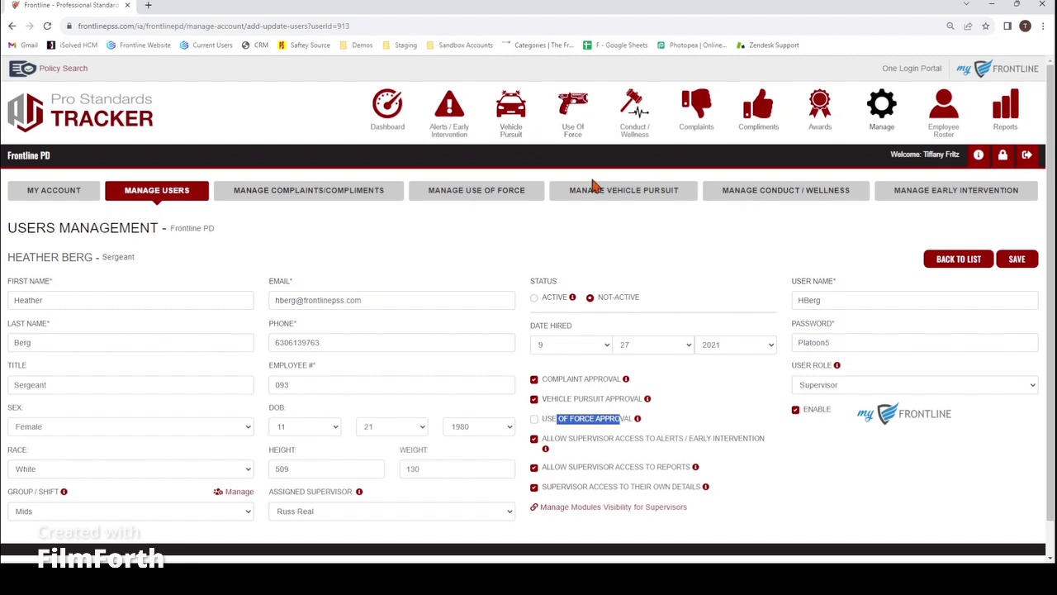
pyautogui.click(534, 420)
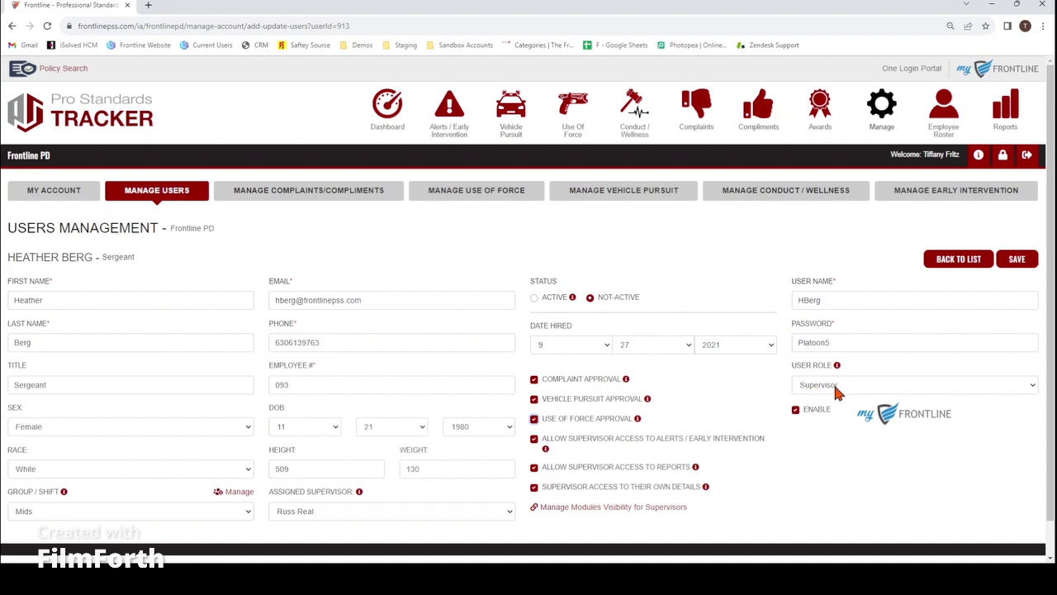
pyautogui.click(534, 438)
pyautogui.moveTo(657, 440); pyautogui.dragTo(753, 441)
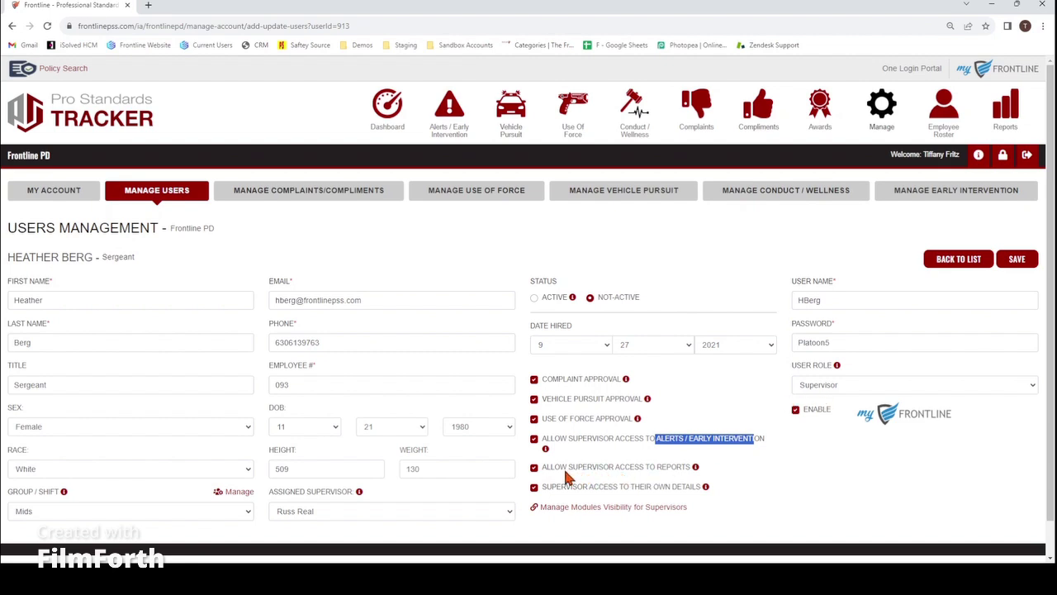
pyautogui.moveTo(638, 474); pyautogui.dragTo(691, 473)
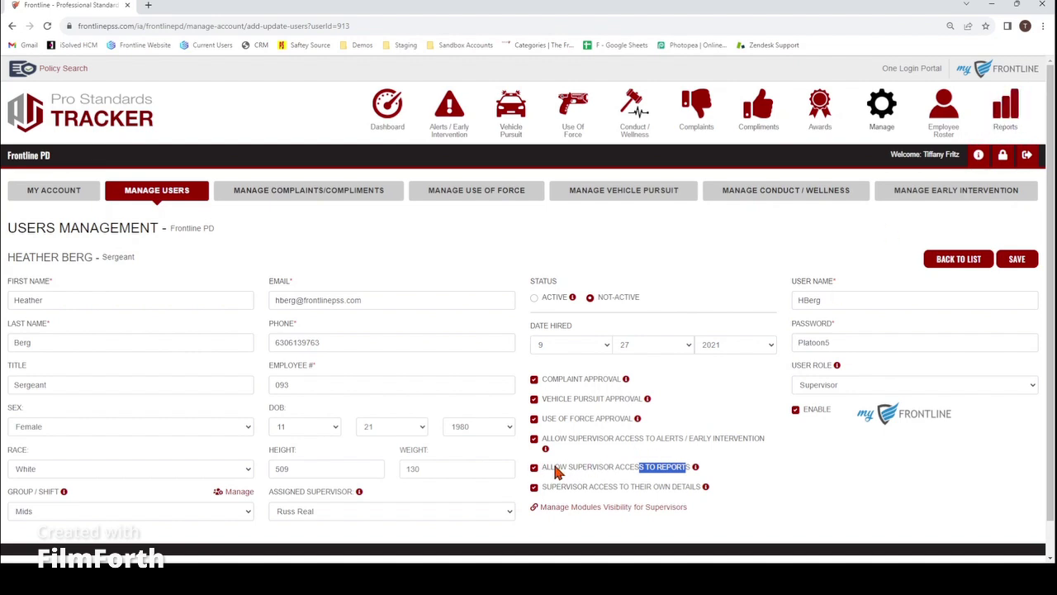
pyautogui.moveTo(552, 489); pyautogui.dragTo(702, 493)
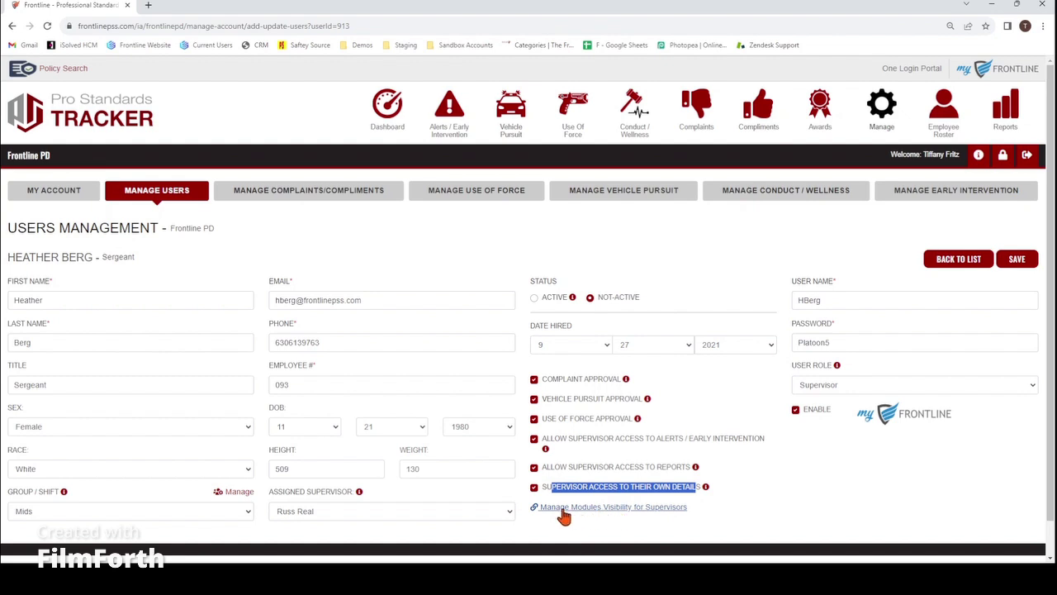
# Step: Open supervisor module visibility and highlight the no-access, entire-roster and employee-roster-only options
pyautogui.click(613, 508)
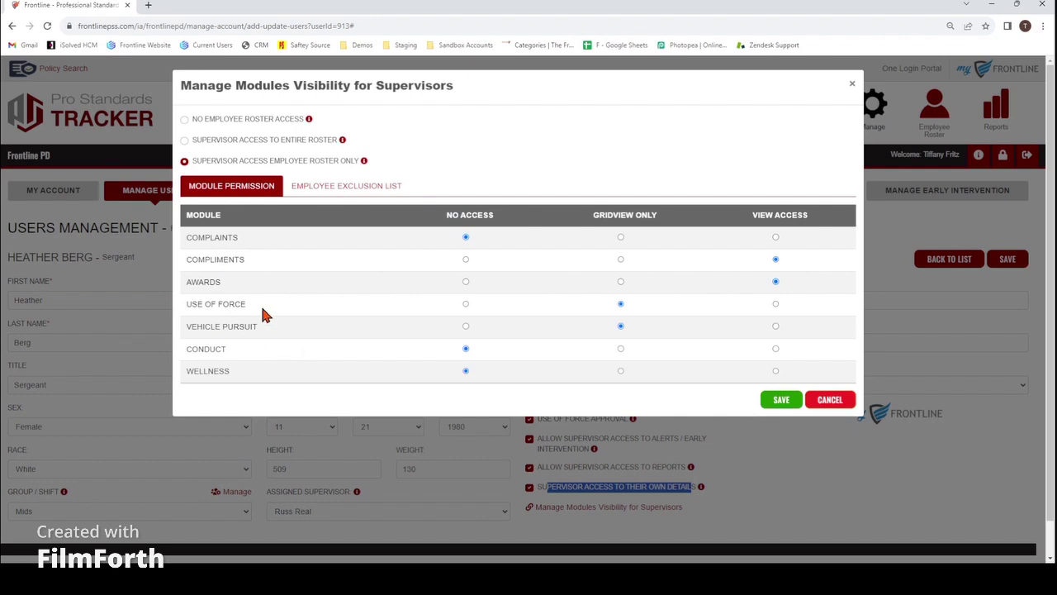
pyautogui.moveTo(207, 120); pyautogui.dragTo(380, 132)
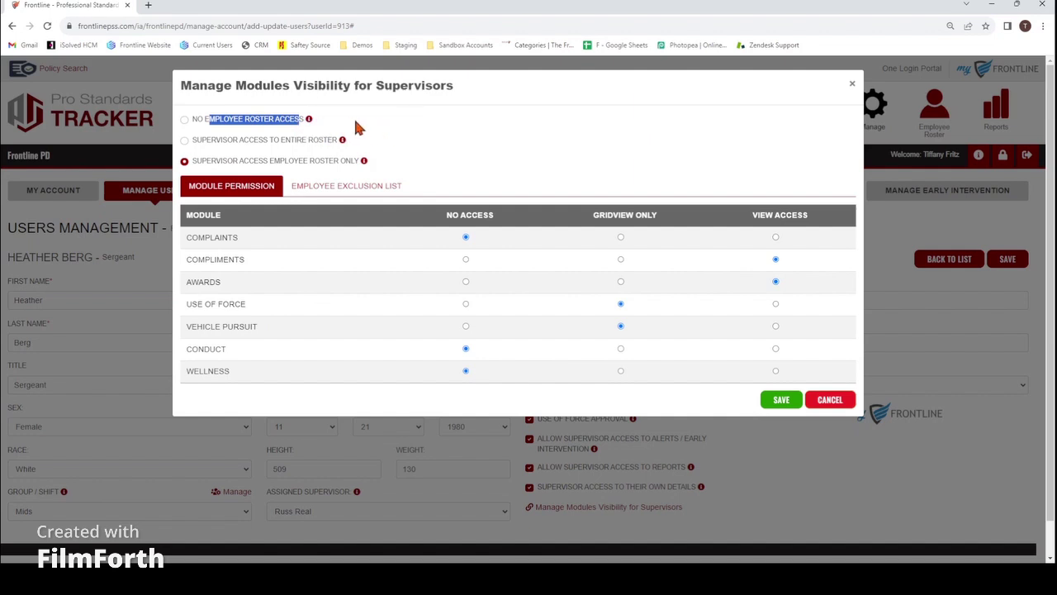
pyautogui.moveTo(233, 141); pyautogui.dragTo(336, 146)
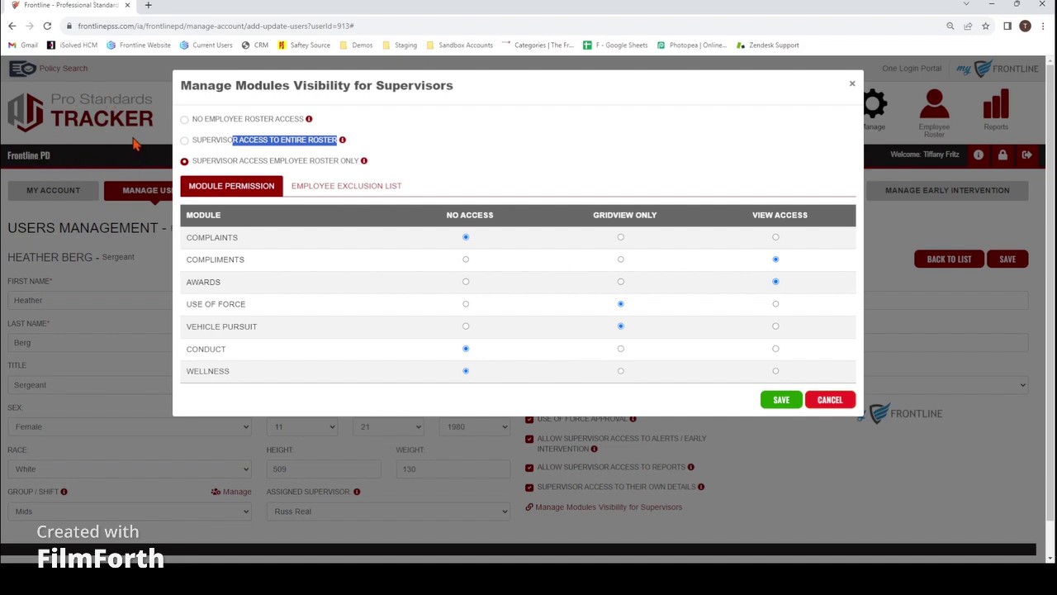
pyautogui.moveTo(228, 162); pyautogui.dragTo(357, 166)
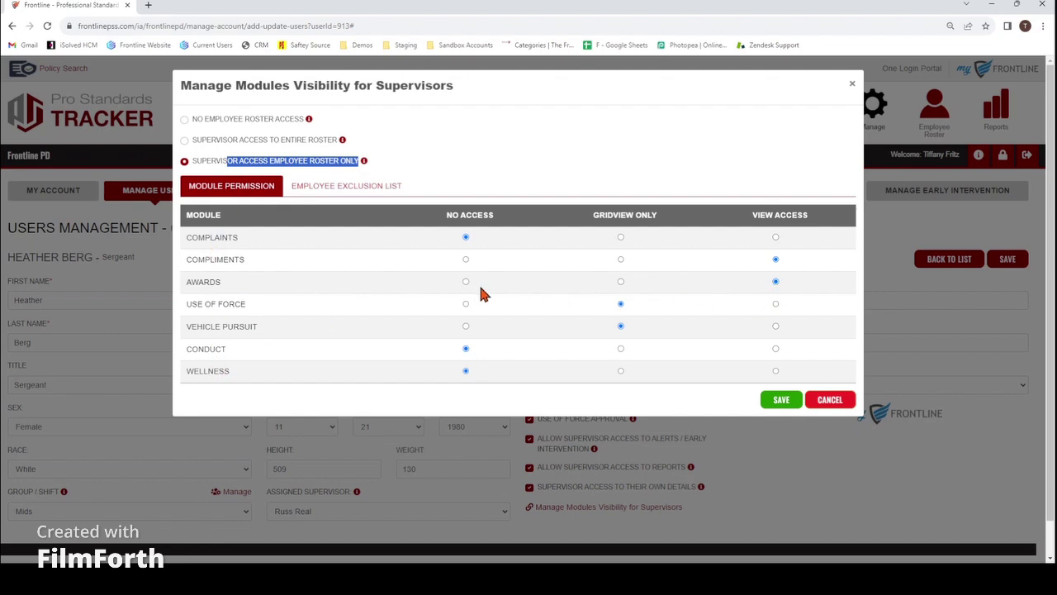
# Step: Point out the No Access, Gridview Only and View Access permission columns
pyautogui.moveTo(446, 215); pyautogui.dragTo(491, 215)
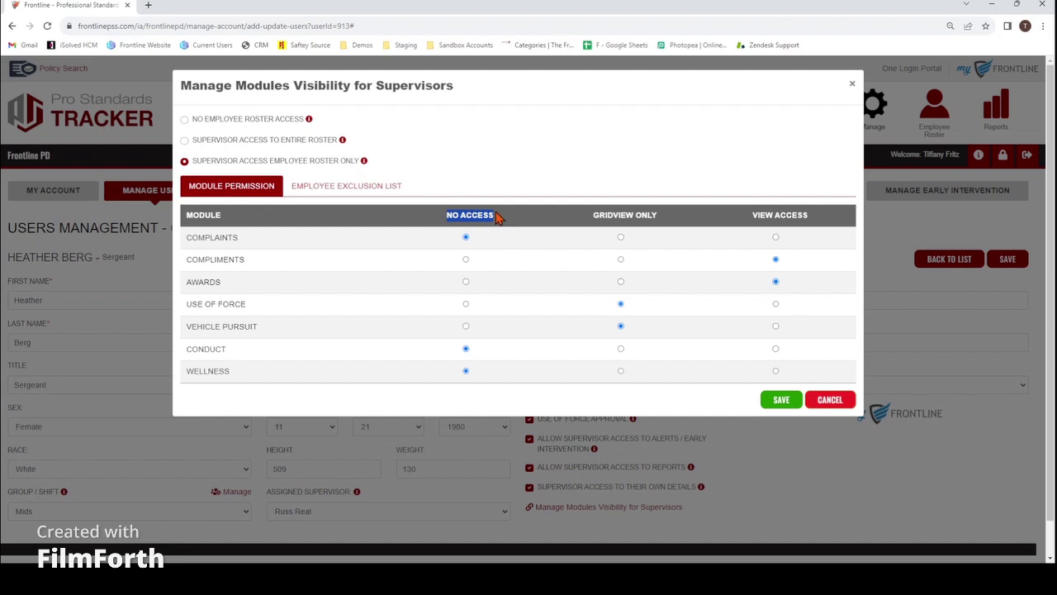
pyautogui.moveTo(590, 216); pyautogui.dragTo(666, 224)
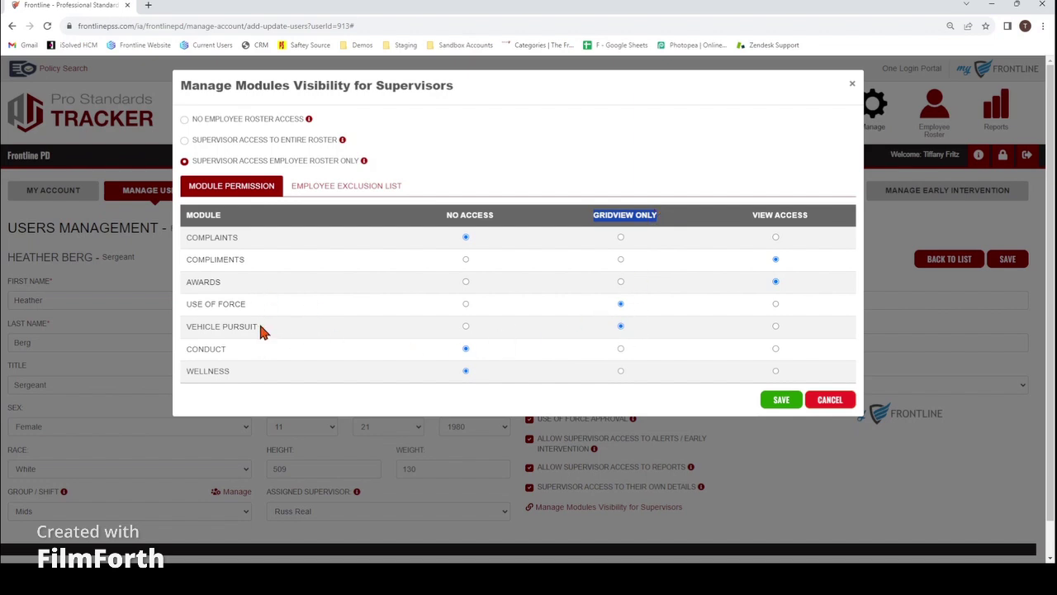
pyautogui.moveTo(751, 216); pyautogui.dragTo(814, 217)
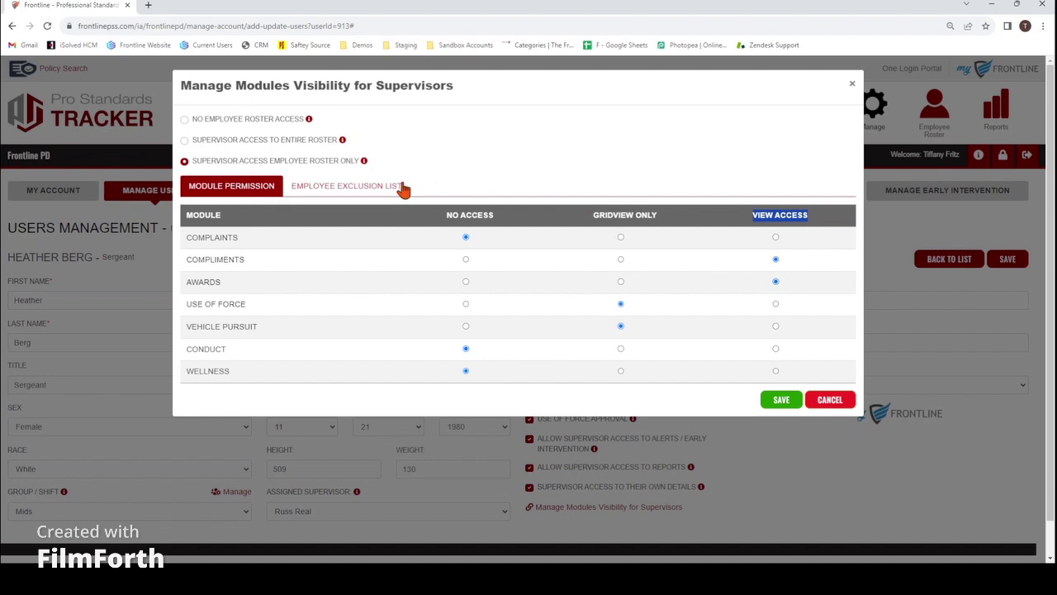
# Step: Bring up the Employee Exclusion List, where two employees are marked for exclusion
pyautogui.click(371, 191)
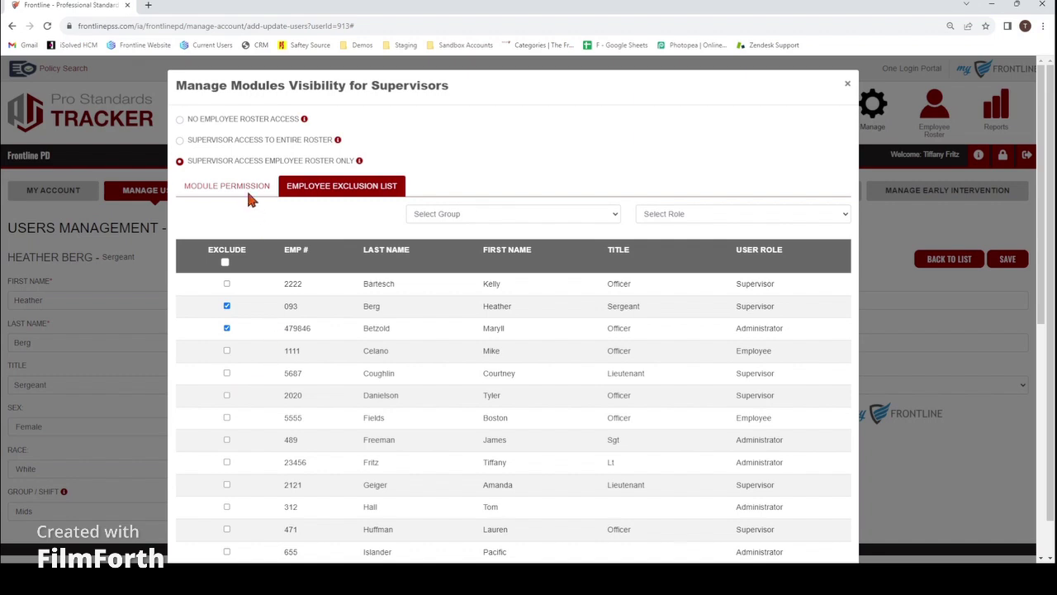
pyautogui.moveTo(223, 140); pyautogui.dragTo(328, 145)
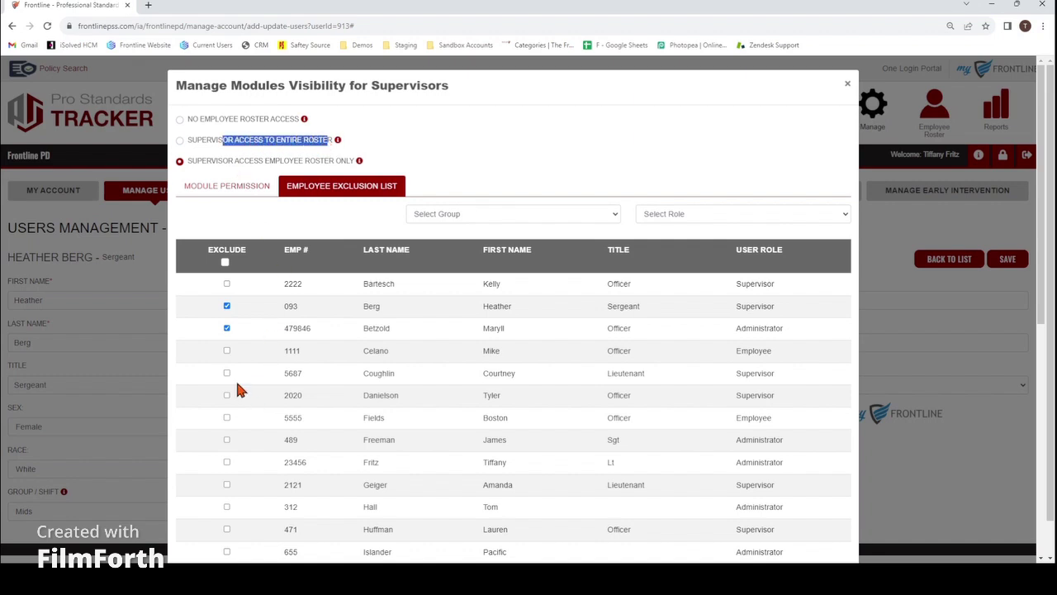
pyautogui.click(227, 328)
# Step: Return to the Module Permission table and highlight the employee-roster-only access option
pyautogui.click(243, 190)
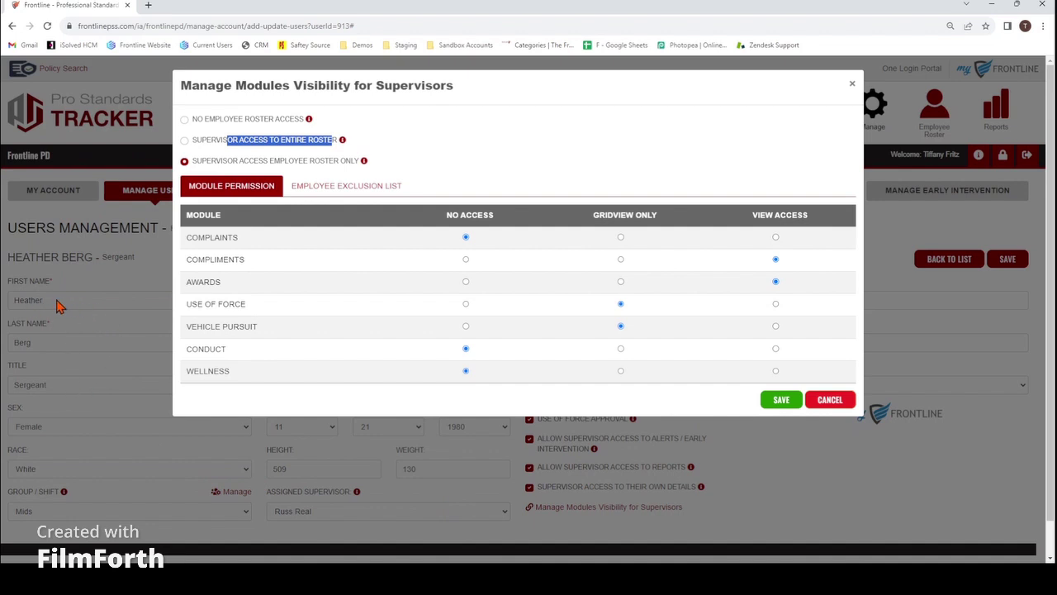
pyautogui.moveTo(228, 161); pyautogui.dragTo(357, 168)
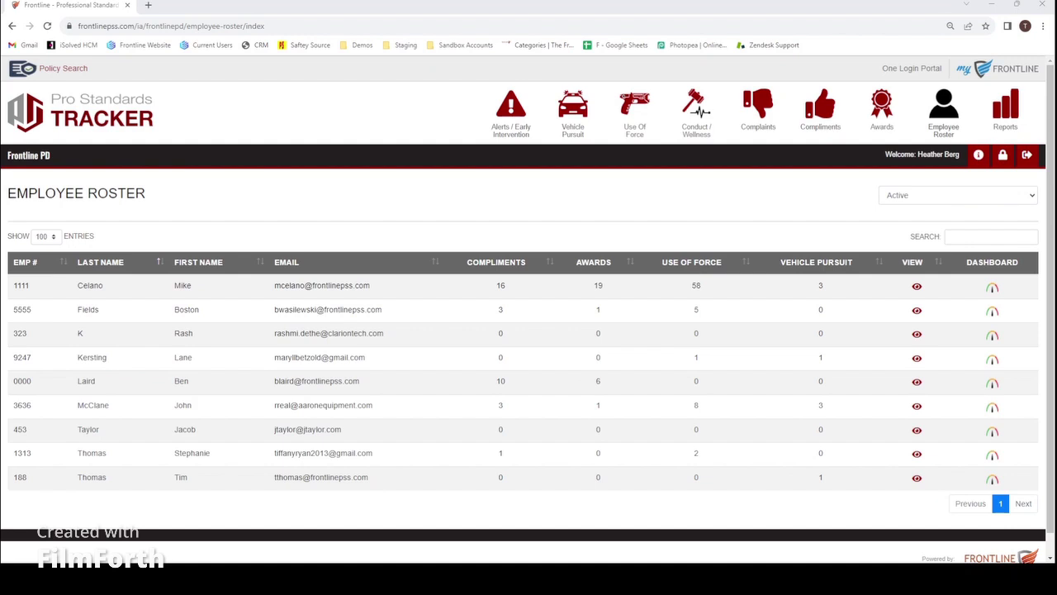
# Step: Reload the Employee Roster as seen from the sergeant's login
pyautogui.click(944, 128)
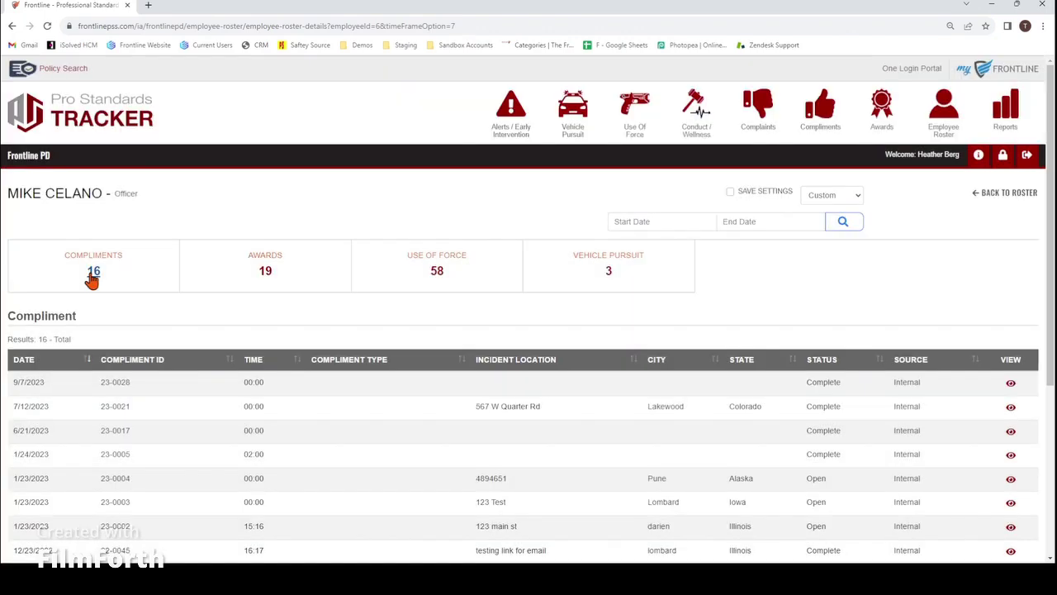
# Step: Browse the officer's 19 awards and 58 use-of-force incidents, ending on his 3 vehicle pursuits
pyautogui.click(264, 273)
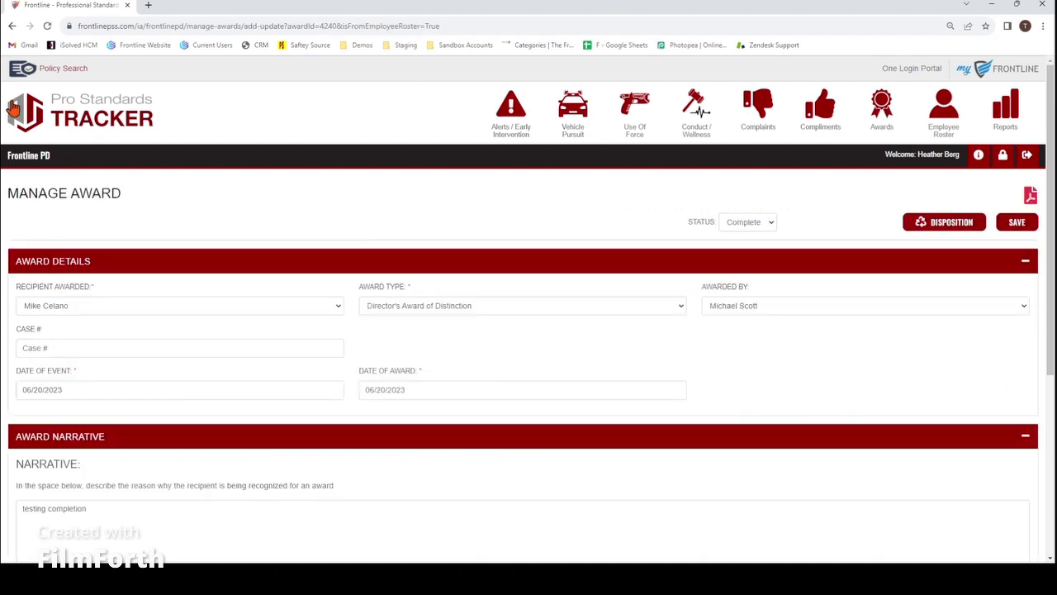
pyautogui.click(12, 26)
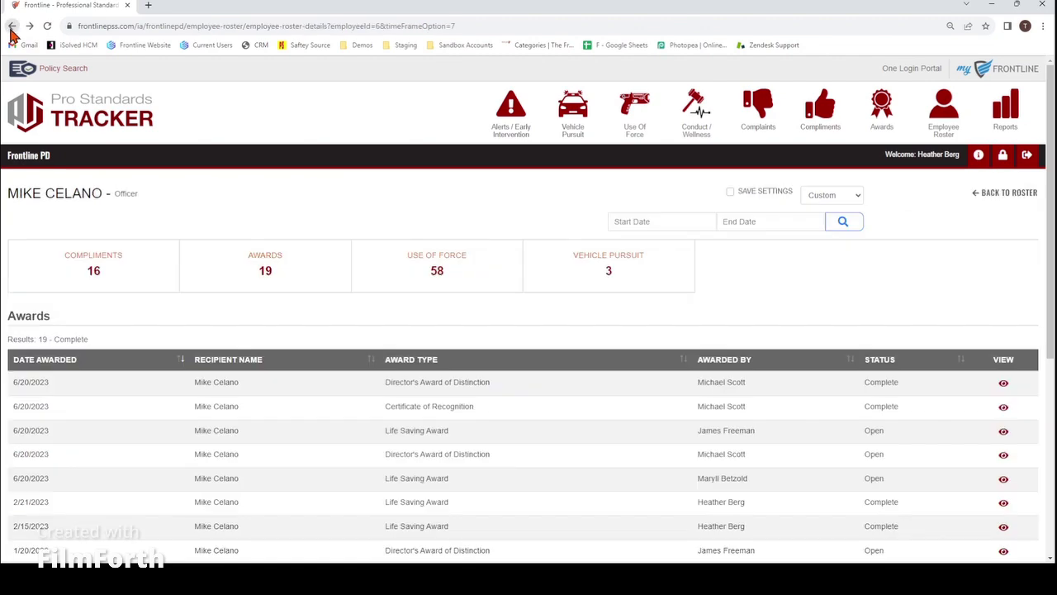
pyautogui.click(437, 271)
pyautogui.click(608, 273)
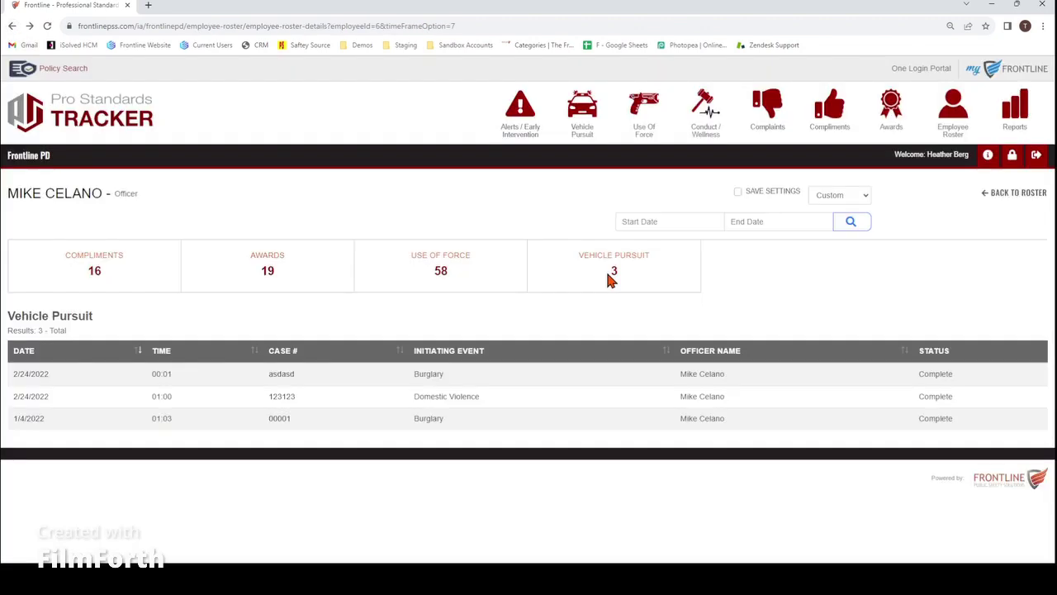